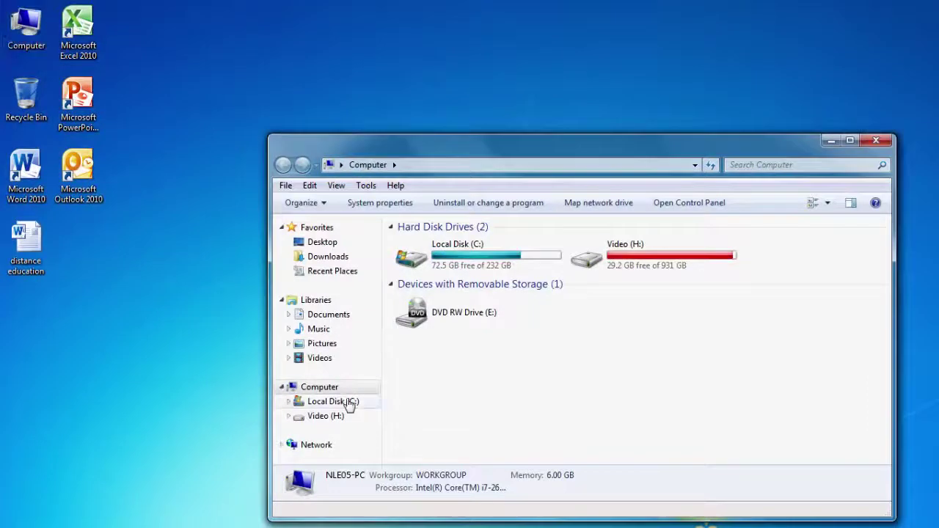
- Navigate on Local Disk (C:) to the CPL folder inside the CPL user's My Documents and select the Pakistan-1 document
{"action": "double_click", "coordinate": [428, 387]}
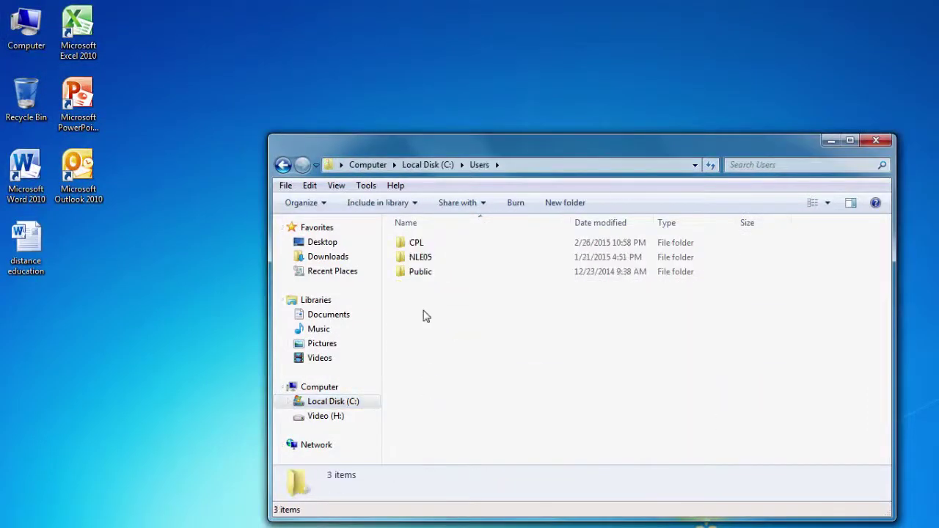
{"action": "double_click", "coordinate": [418, 243]}
{"action": "double_click", "coordinate": [414, 317]}
{"action": "double_click", "coordinate": [420, 258]}
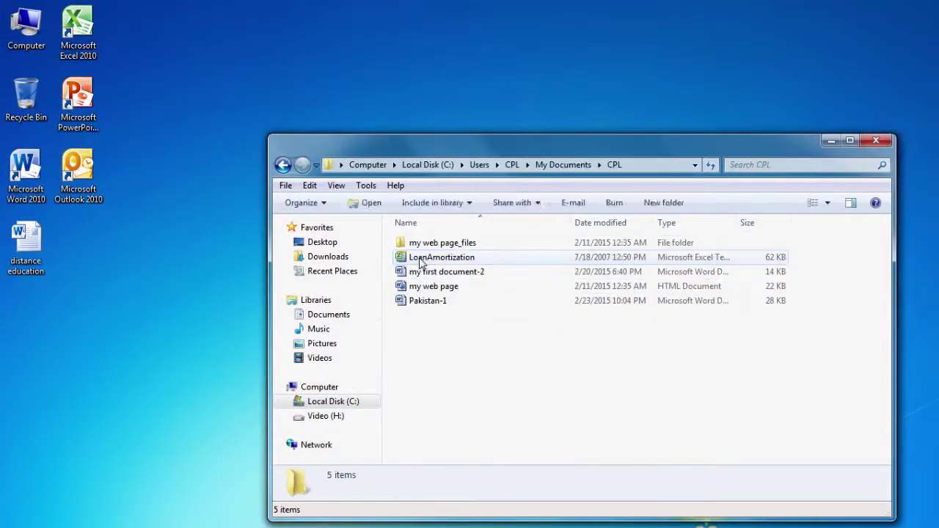
{"action": "left_click", "coordinate": [434, 304]}
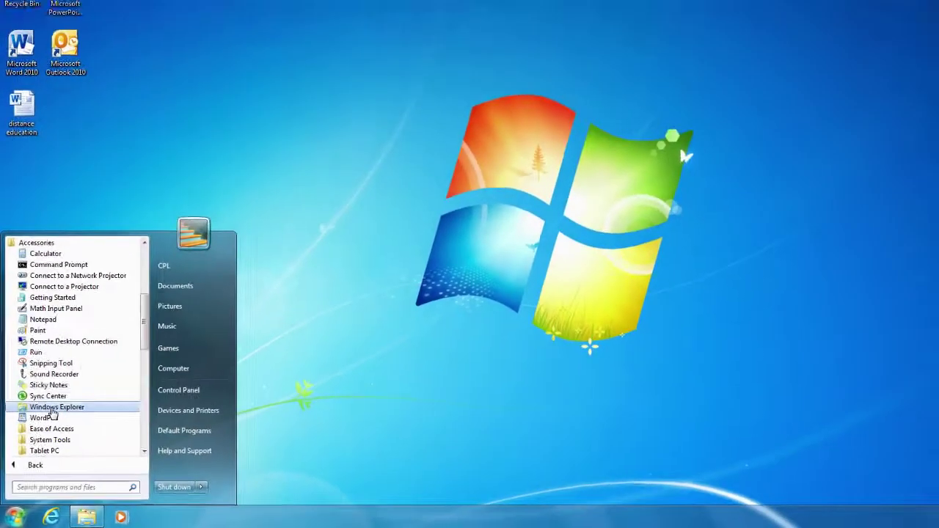
- Start Windows Explorer, display the Computer location and check the space details of New Volume (D:)
{"action": "left_click", "coordinate": [53, 411]}
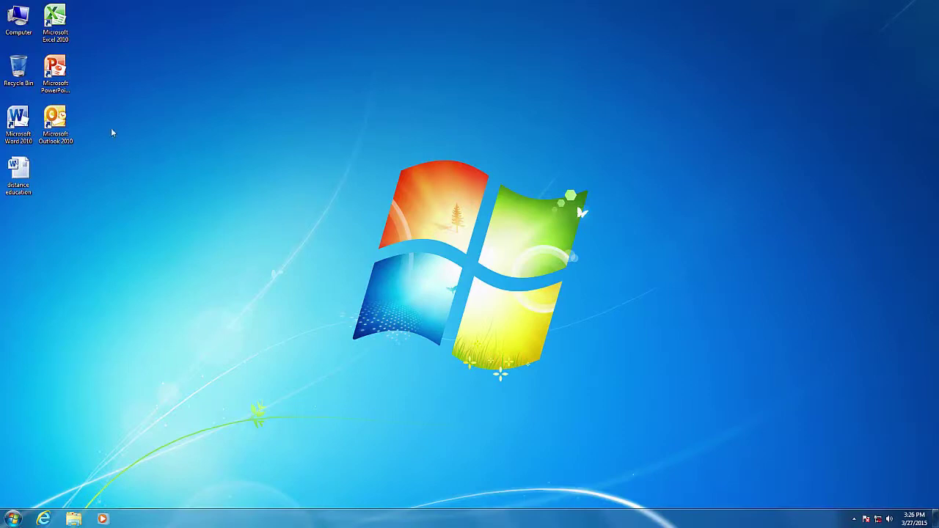
{"action": "double_click", "coordinate": [23, 22]}
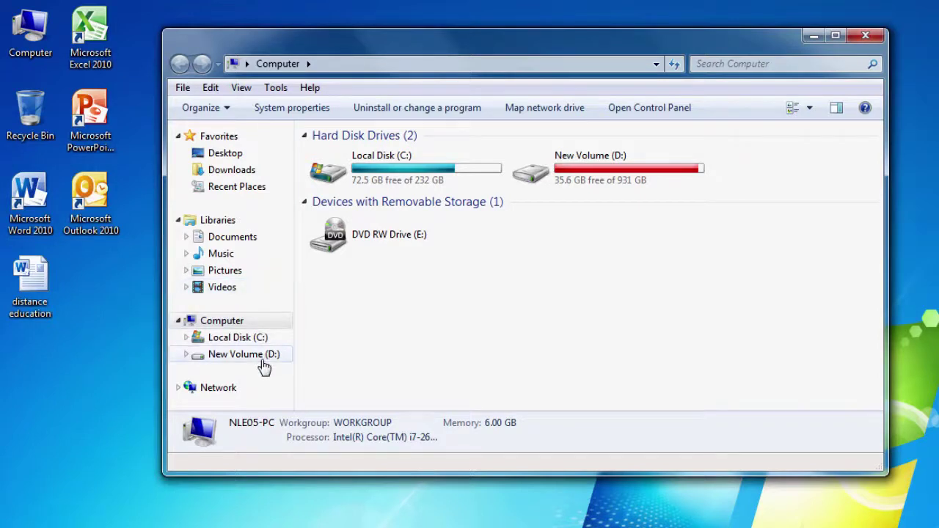
{"action": "left_click", "coordinate": [230, 326]}
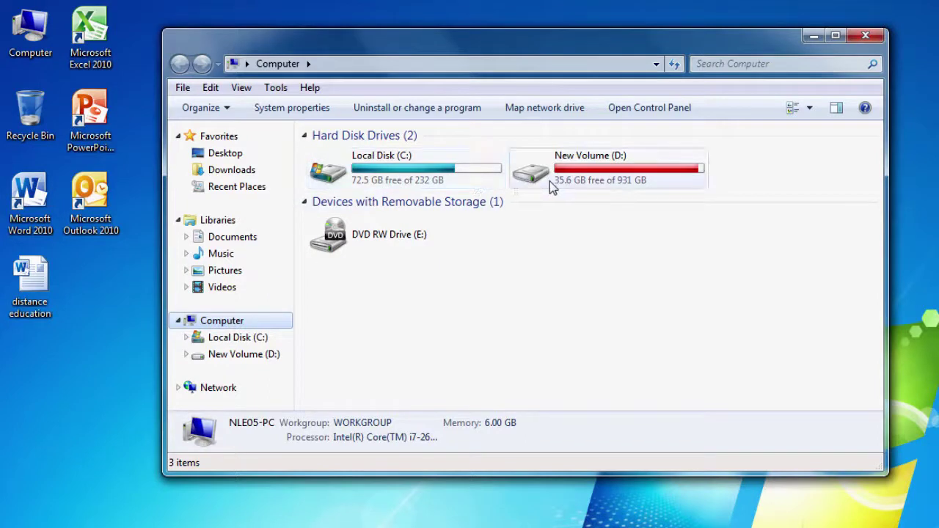
{"action": "mouse_move", "coordinate": [621, 185]}
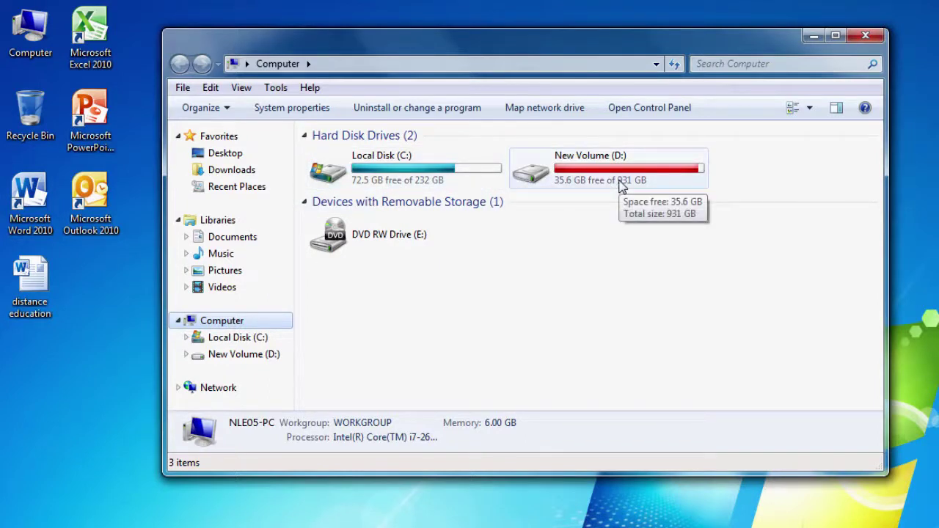
- Show the contents of New Volume (D:) and display the file commands for its CPL folder
{"action": "left_click", "coordinate": [253, 360]}
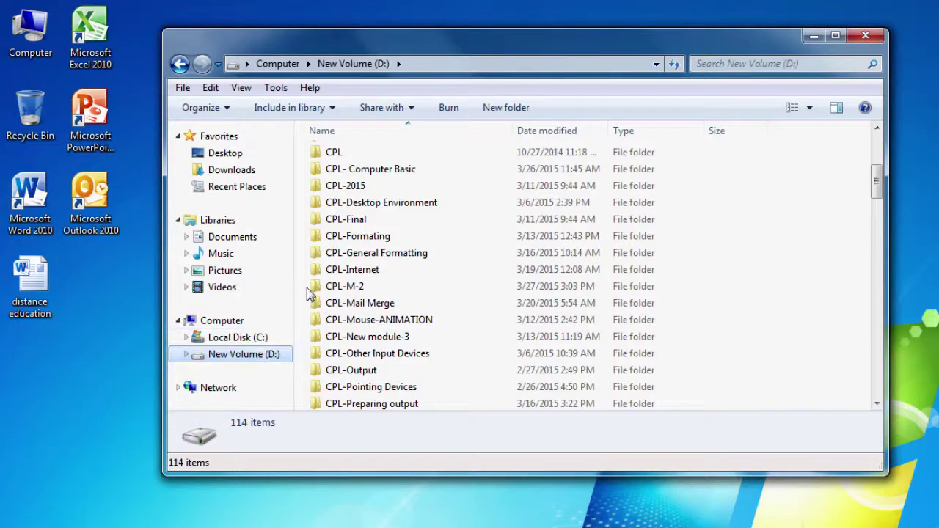
{"action": "left_click", "coordinate": [332, 153]}
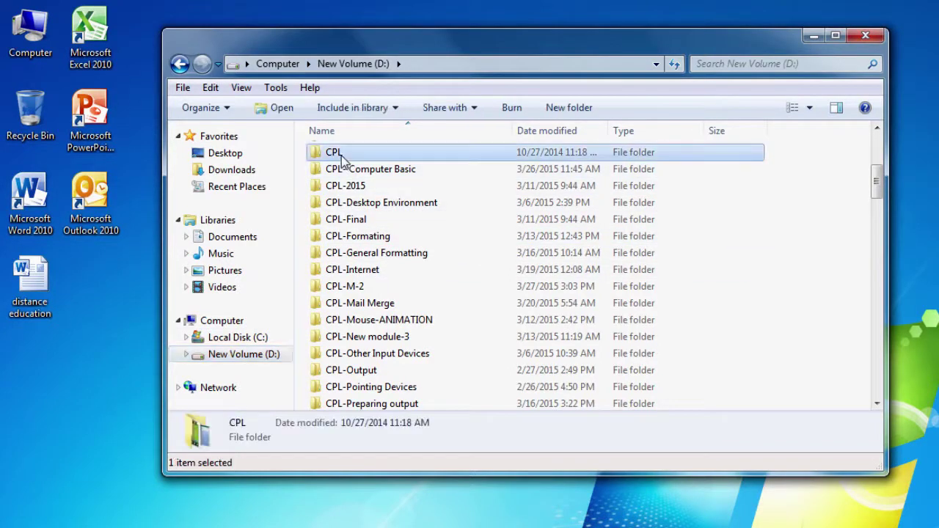
{"action": "left_click", "coordinate": [182, 87]}
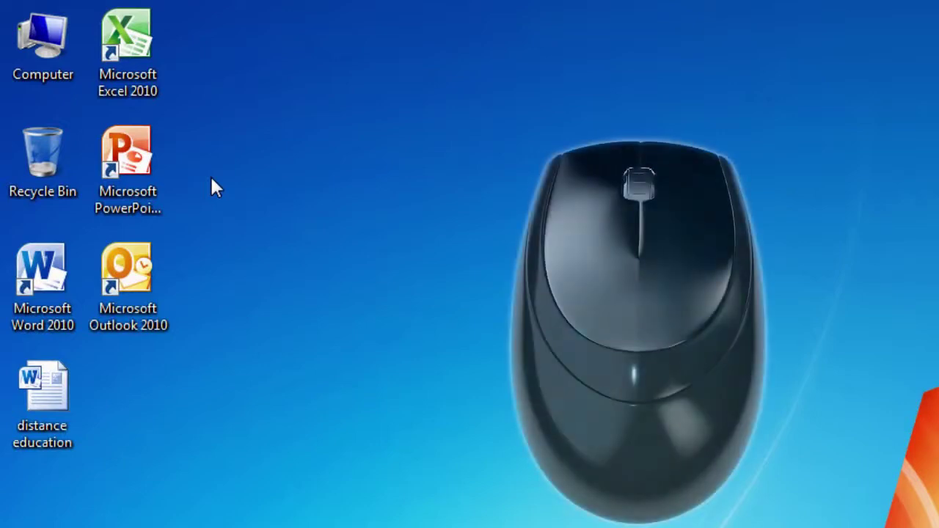
- Create a new folder on the desktop and keep its default name
{"action": "right_click", "coordinate": [211, 177]}
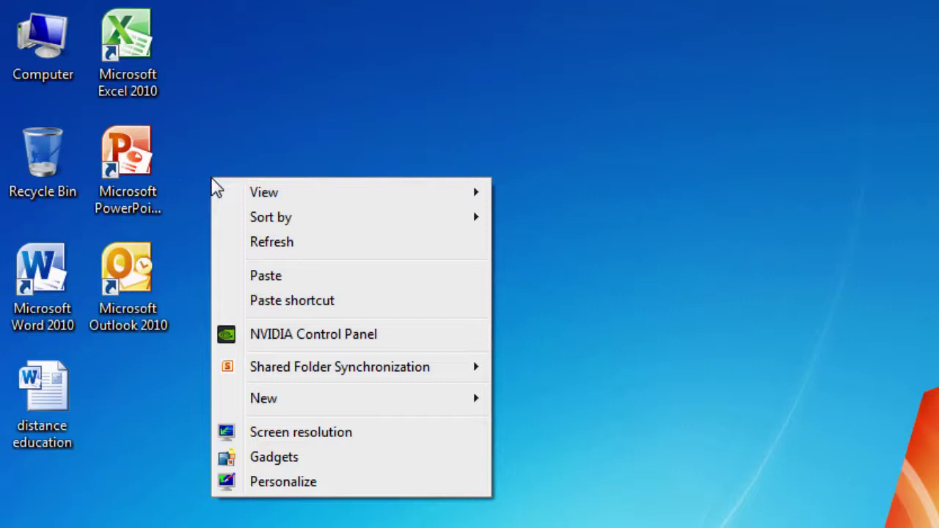
{"action": "mouse_move", "coordinate": [262, 408]}
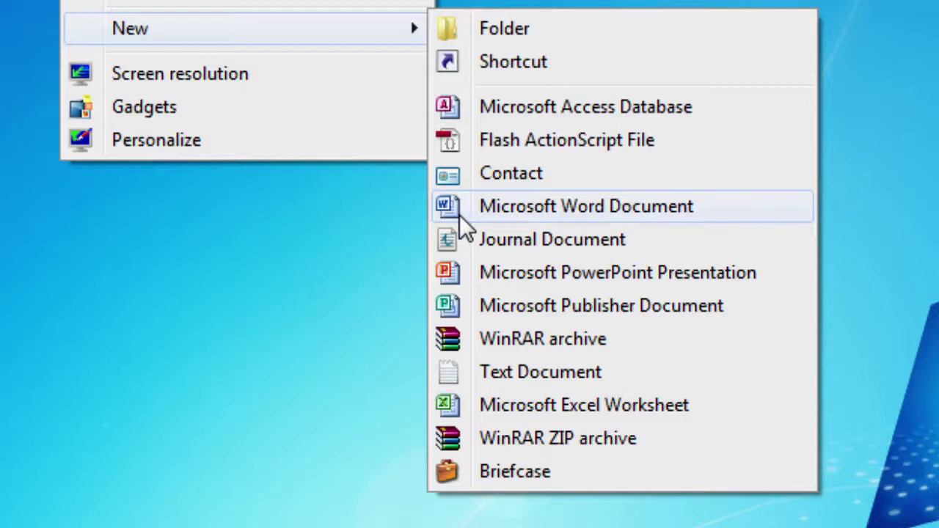
{"action": "left_click", "coordinate": [497, 32]}
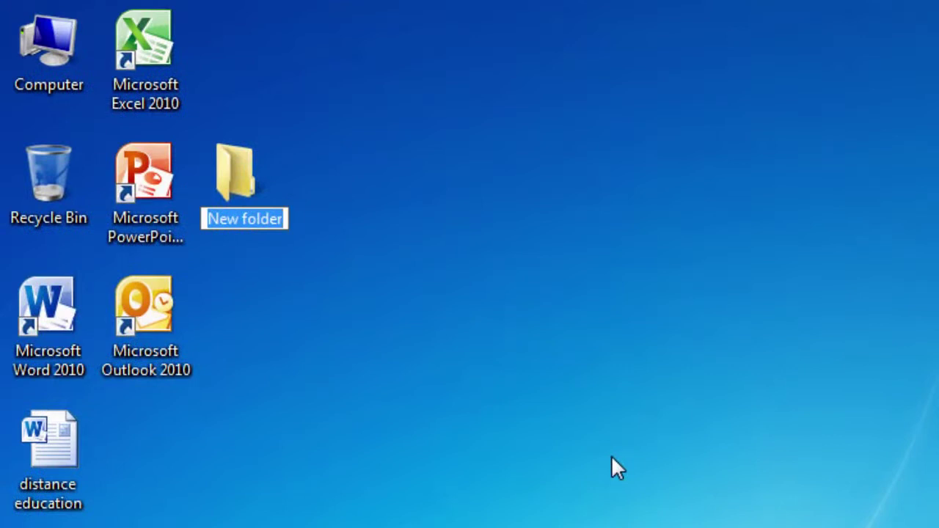
{"action": "key", "text": "Return"}
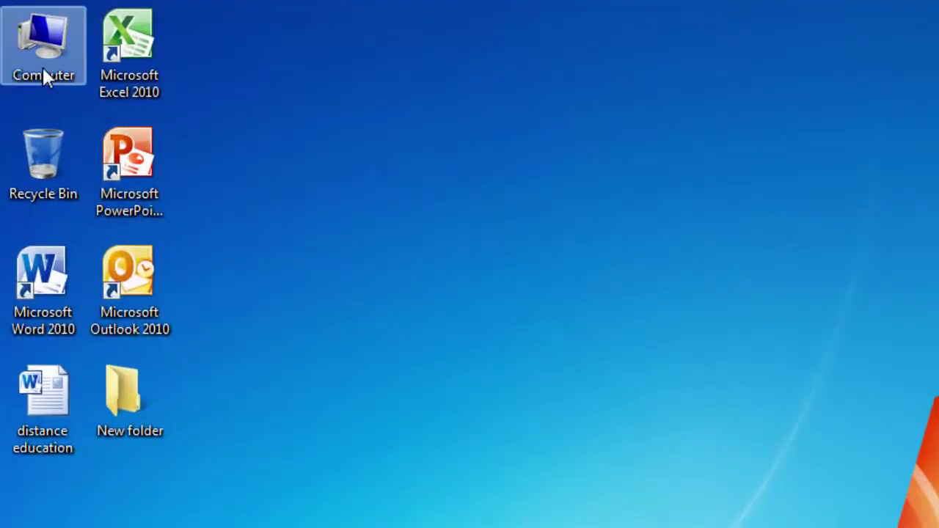
- Create a desktop shortcut to the Program Files folder on Local Disk (C:), close the window and select the shortcut
{"action": "double_click", "coordinate": [44, 72]}
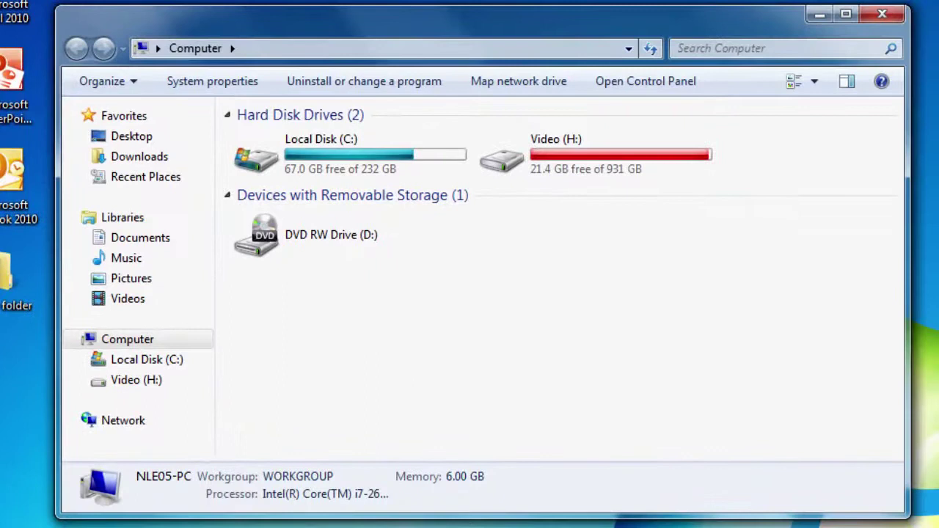
{"action": "double_click", "coordinate": [341, 160]}
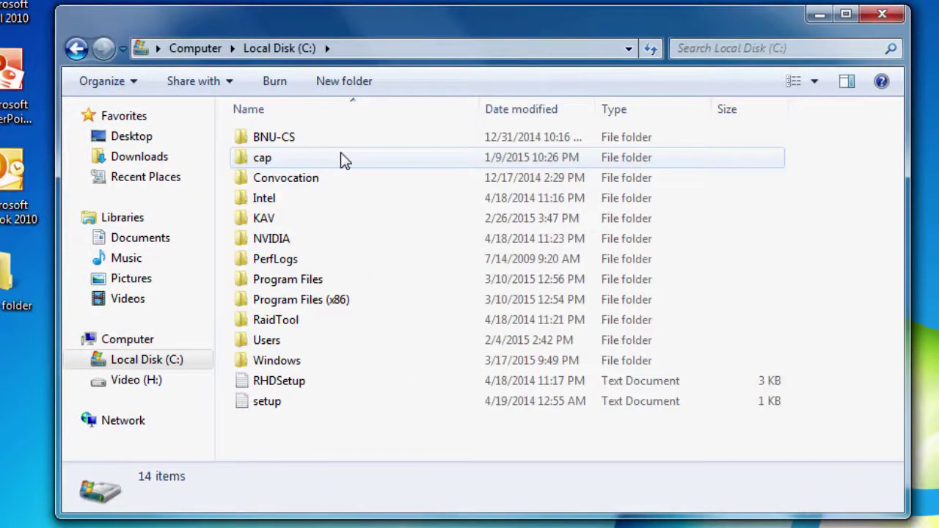
{"action": "right_click", "coordinate": [304, 288]}
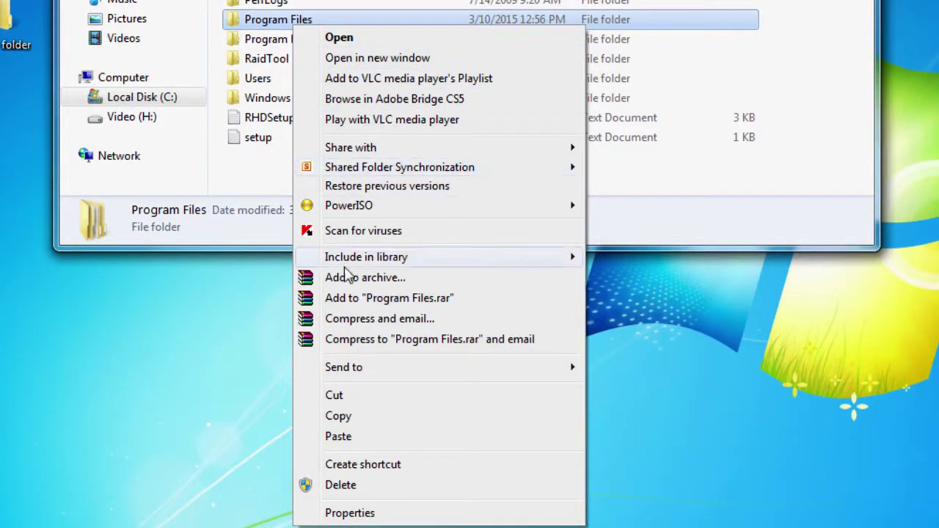
{"action": "mouse_move", "coordinate": [352, 380]}
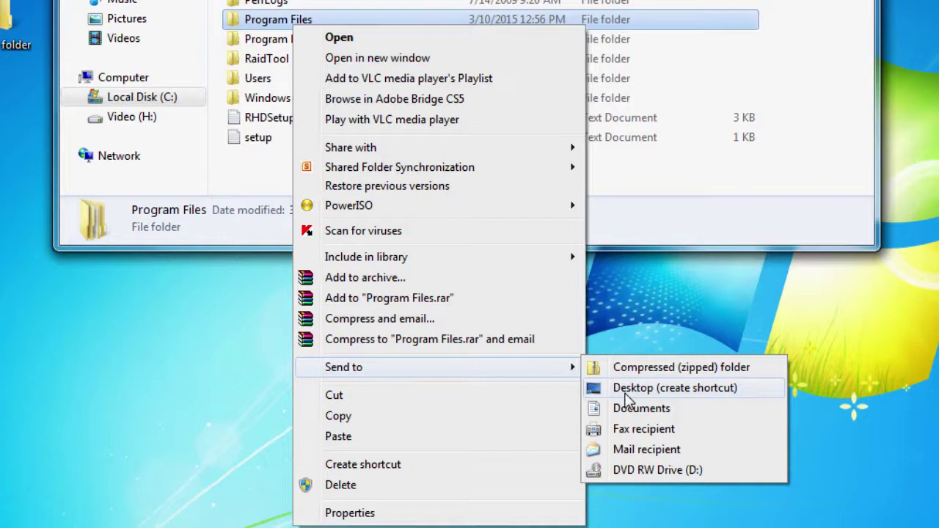
{"action": "left_click", "coordinate": [699, 391]}
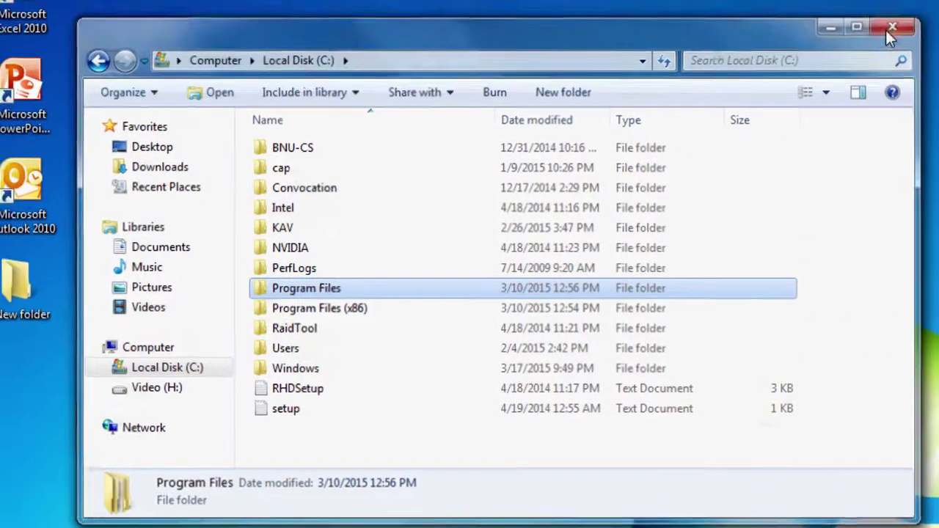
{"action": "left_click", "coordinate": [890, 29]}
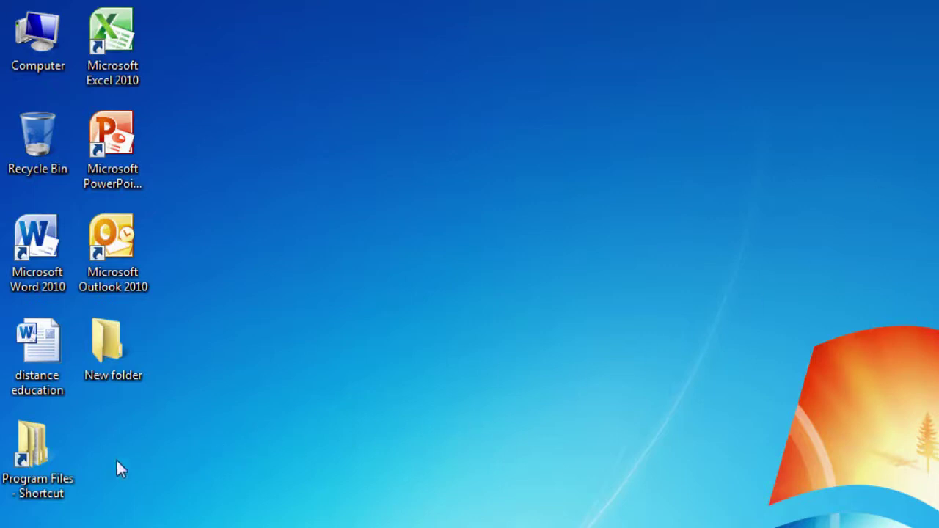
{"action": "left_click", "coordinate": [41, 451]}
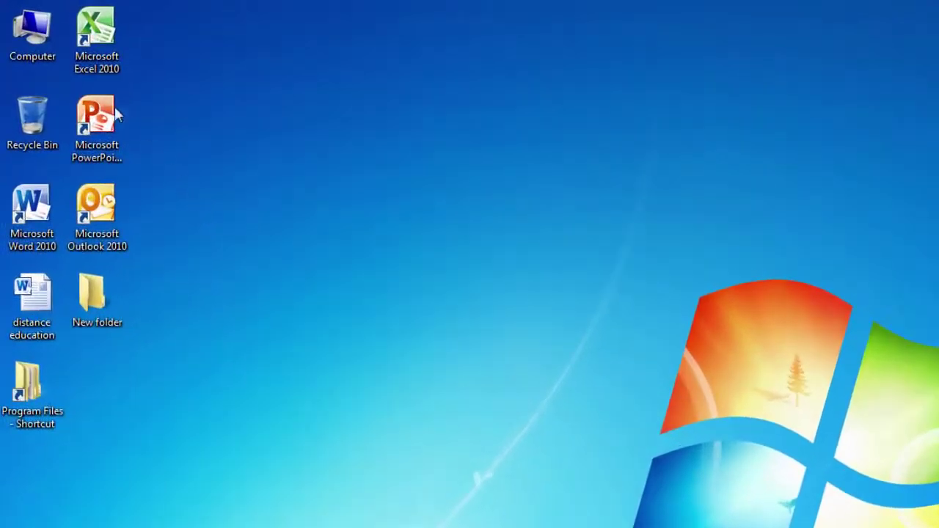
- Open the Computer window and resize it, extending its upper edge and pulling its lower-left corner inward
{"action": "double_click", "coordinate": [32, 33]}
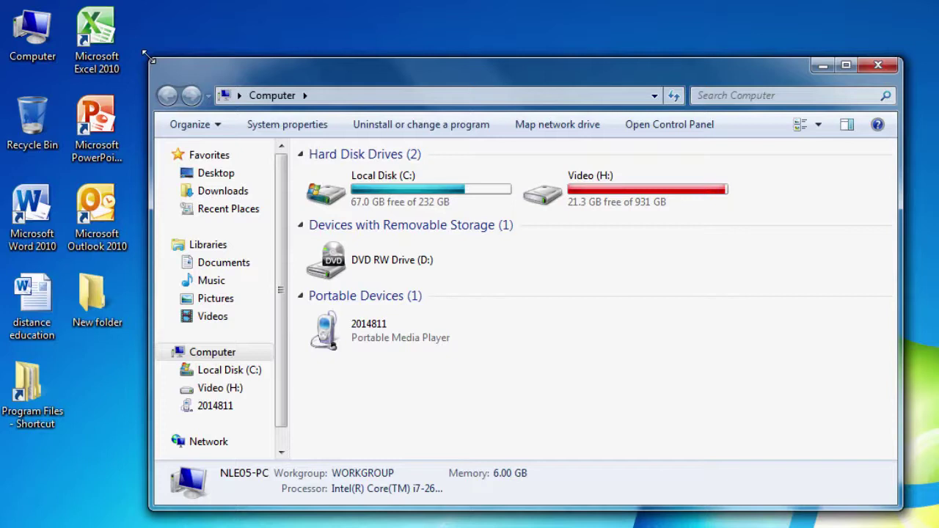
{"action": "left_click_drag", "start_coordinate": [147, 57], "coordinate": [146, 10]}
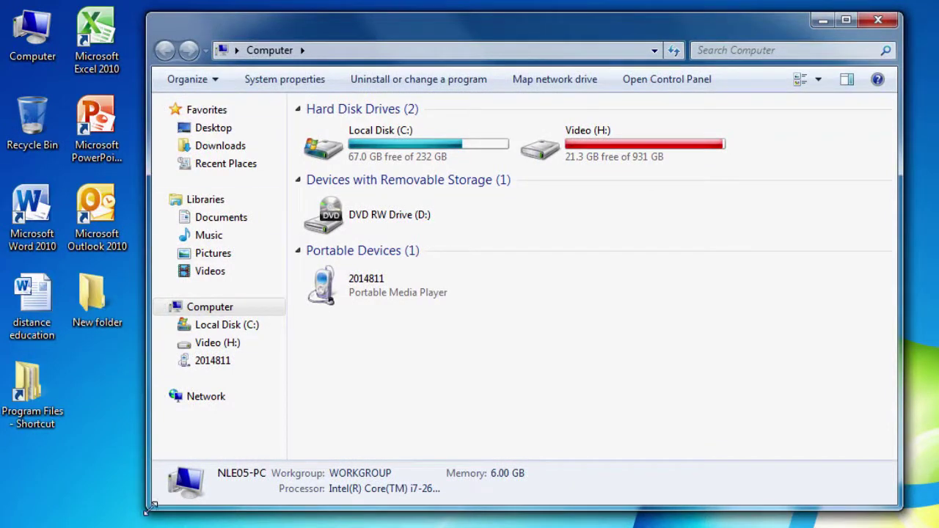
{"action": "left_click_drag", "start_coordinate": [147, 508], "coordinate": [176, 446]}
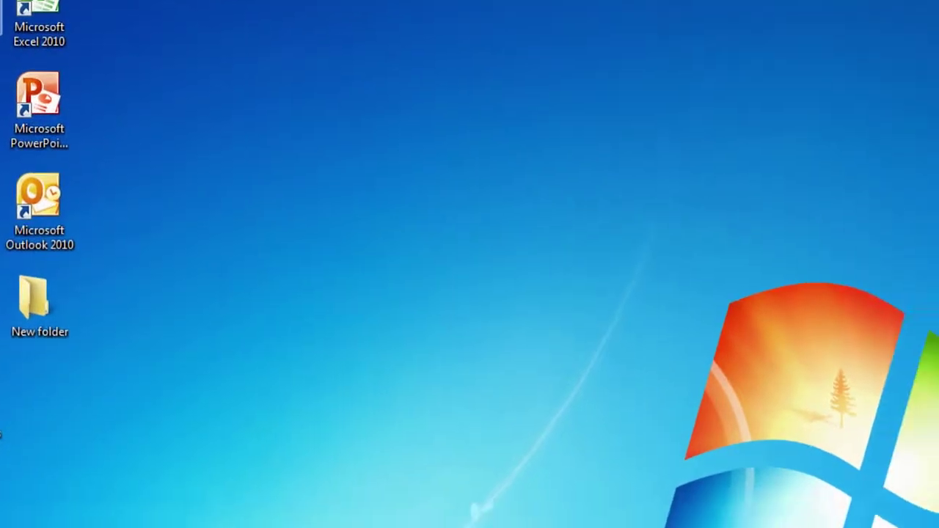
- Open the Computer window and examine the commands available for tools and editing
{"action": "double_click", "coordinate": [44, 42]}
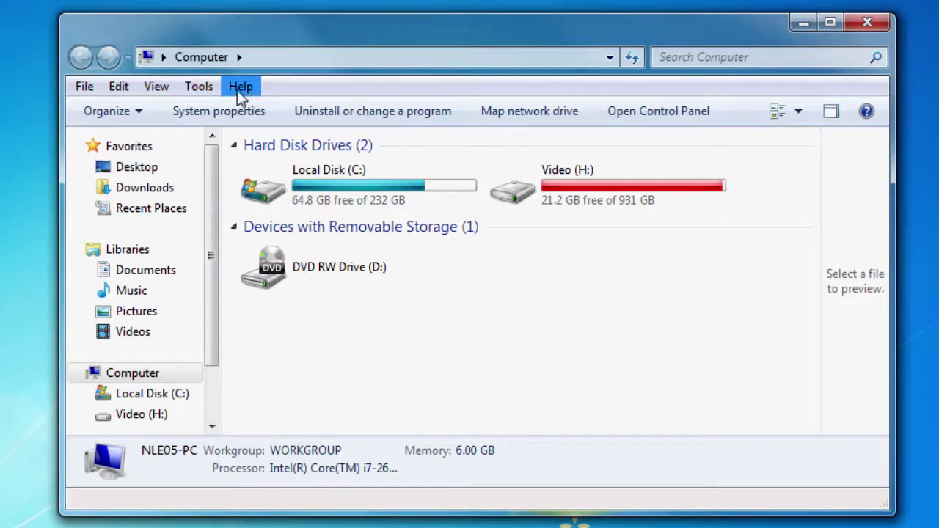
{"action": "left_click", "coordinate": [200, 87]}
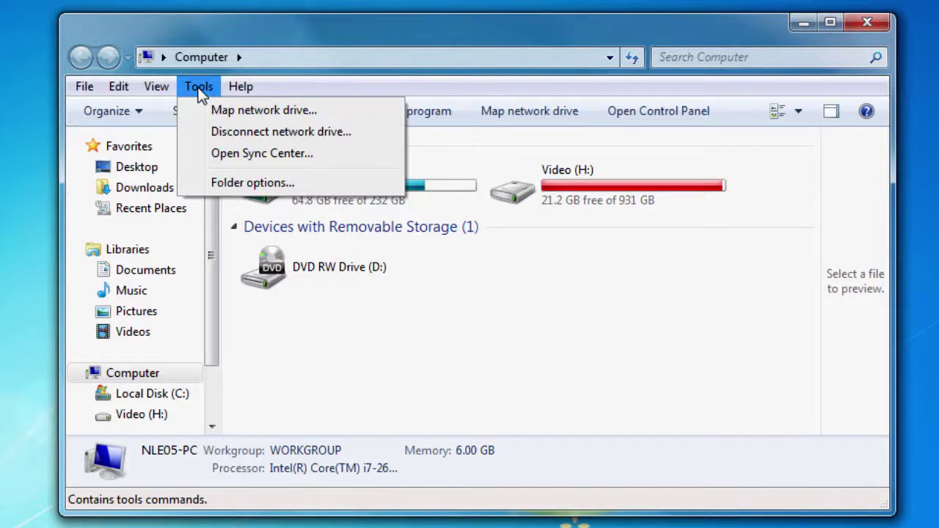
{"action": "left_click", "coordinate": [199, 87]}
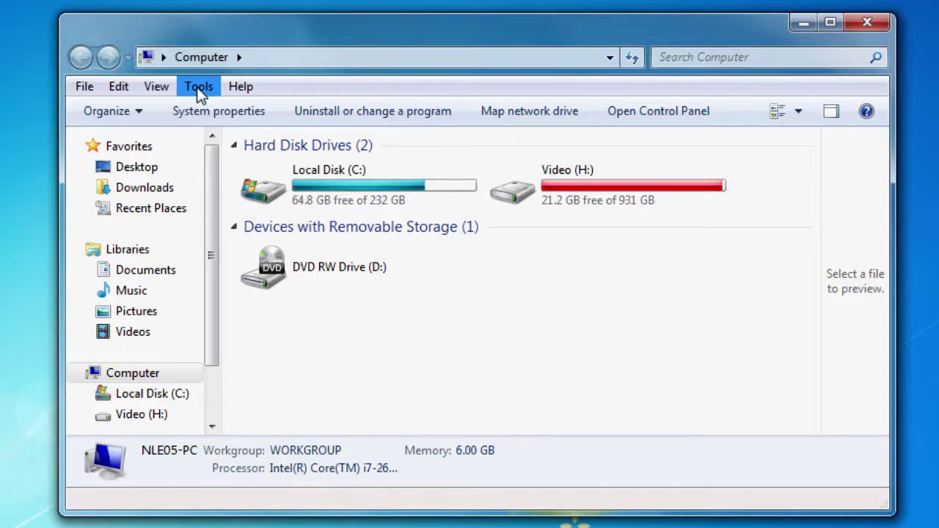
{"action": "left_click", "coordinate": [119, 87]}
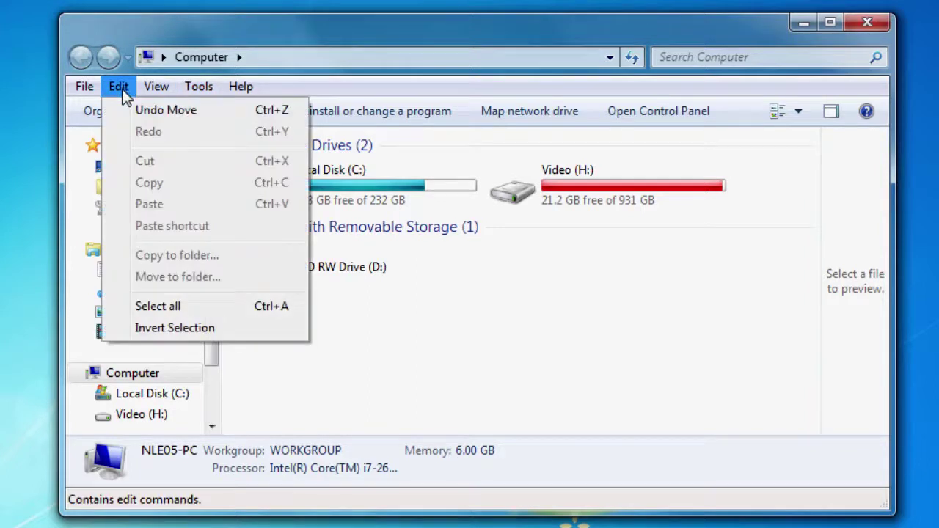
{"action": "left_click", "coordinate": [155, 114]}
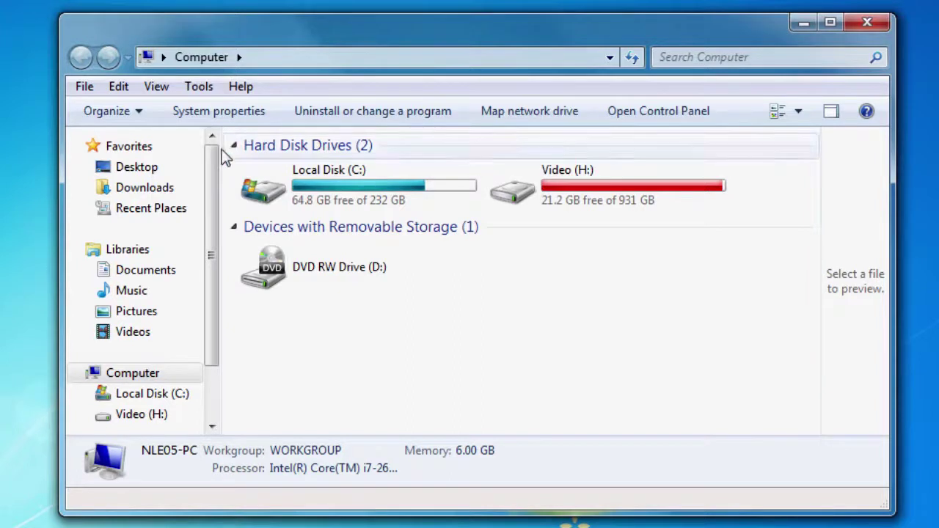
- Browse the Documents library and its CPL folder, revisit Computer, and inspect the My Text document back in Documents
{"action": "left_click", "coordinate": [146, 271]}
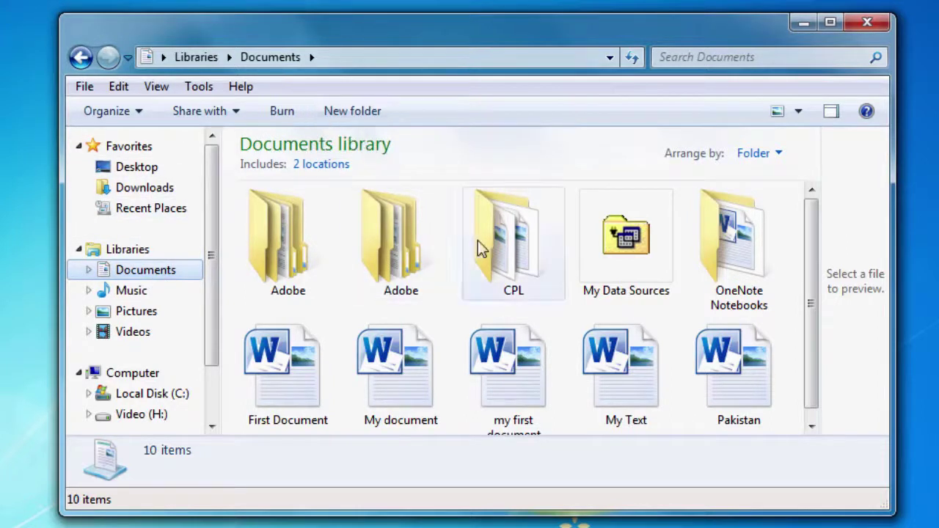
{"action": "left_click", "coordinate": [523, 274]}
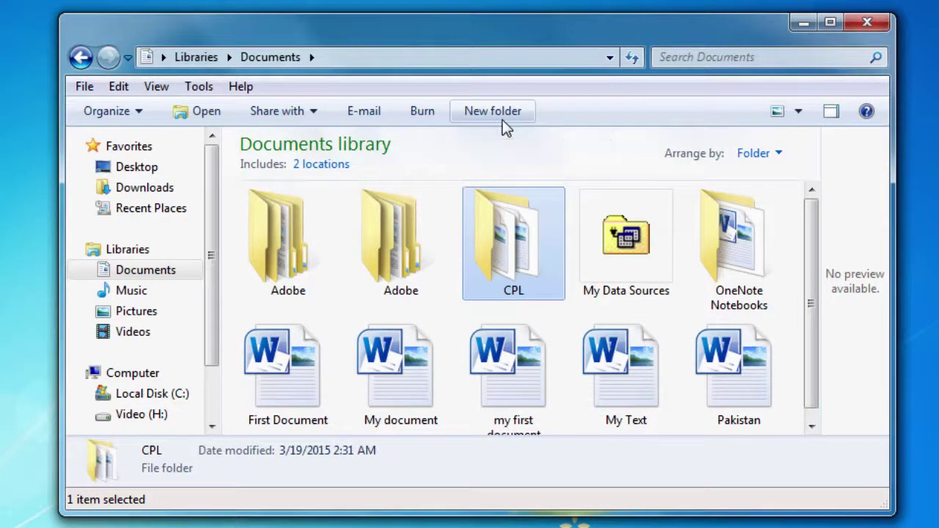
{"action": "left_click", "coordinate": [160, 377]}
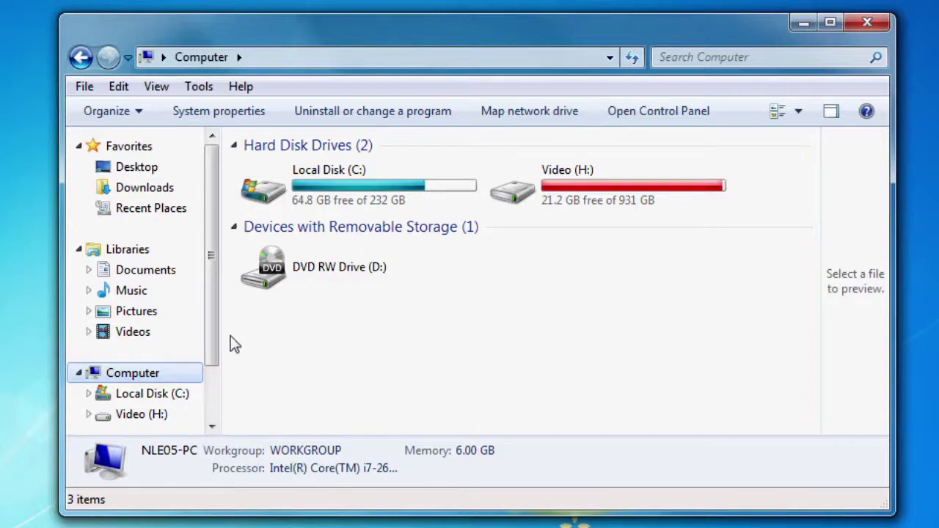
{"action": "left_click", "coordinate": [149, 274]}
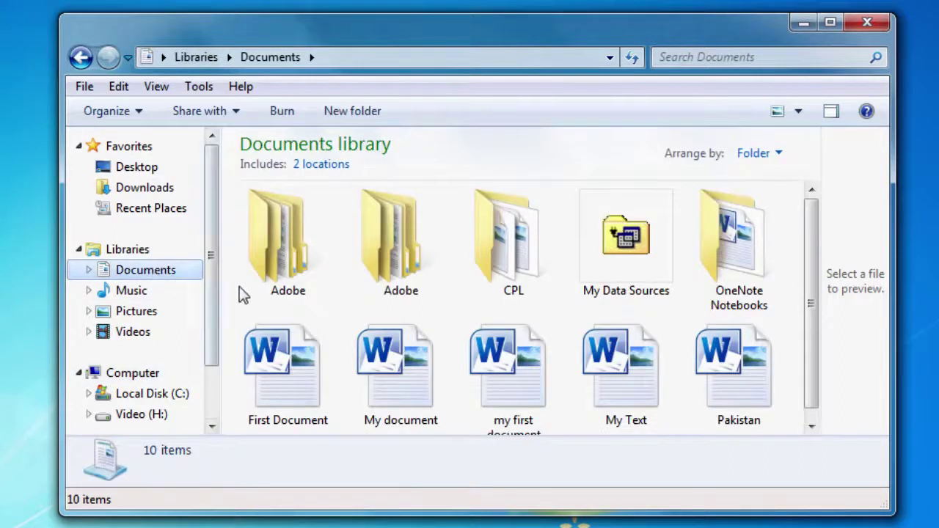
{"action": "mouse_move", "coordinate": [641, 394]}
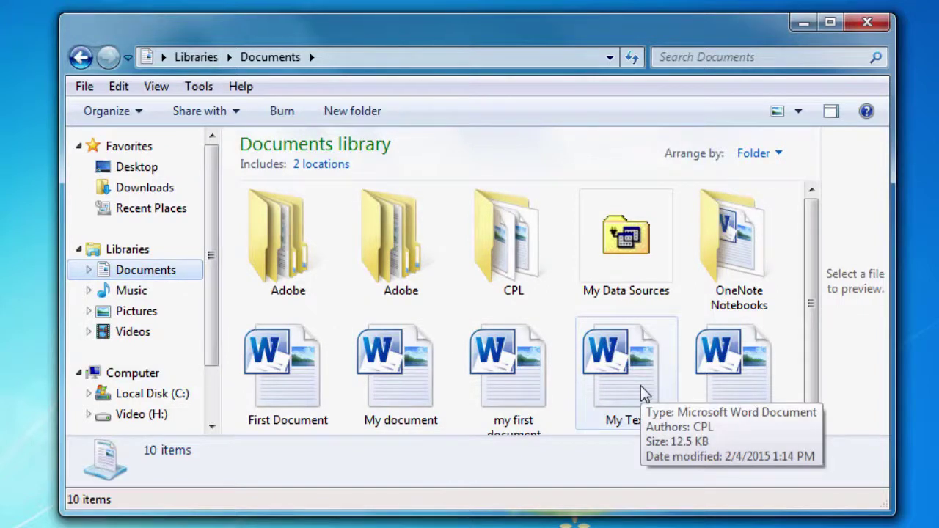
{"action": "left_click", "coordinate": [640, 386]}
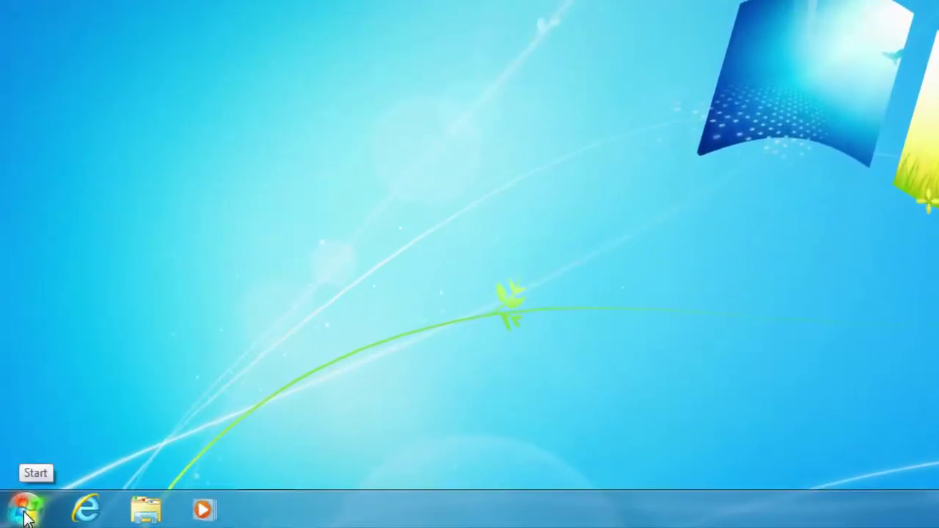
- Start Microsoft Word 2010 from the Microsoft Office program group and compare the Insert commands with the Home commands
{"action": "left_click", "coordinate": [26, 516]}
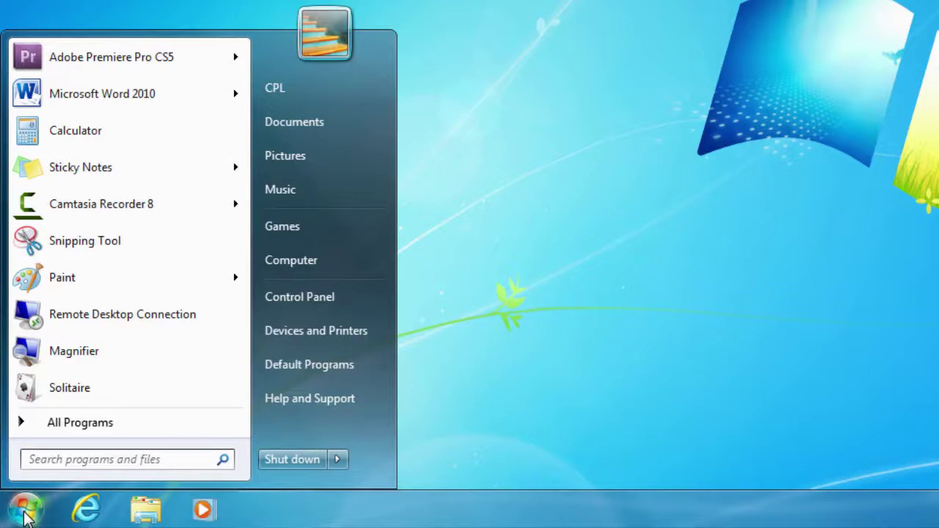
{"action": "left_click", "coordinate": [83, 424]}
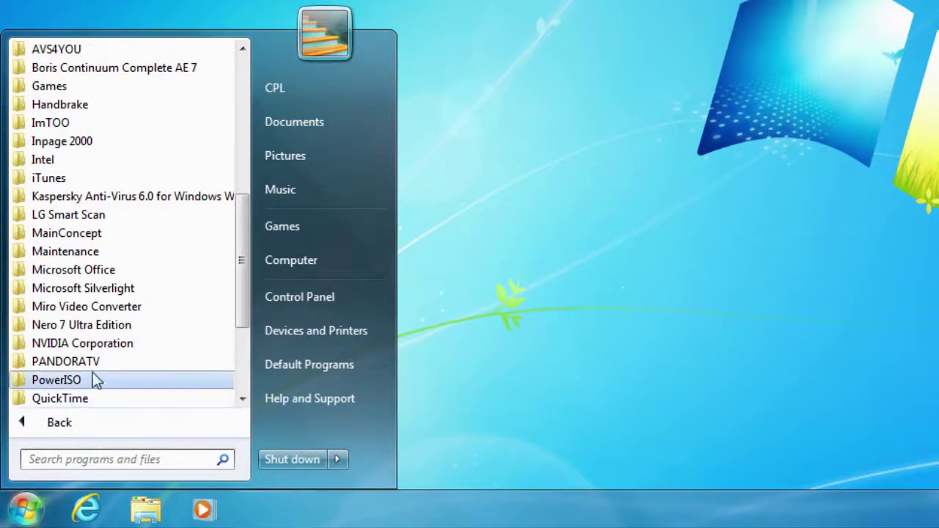
{"action": "left_click", "coordinate": [108, 272]}
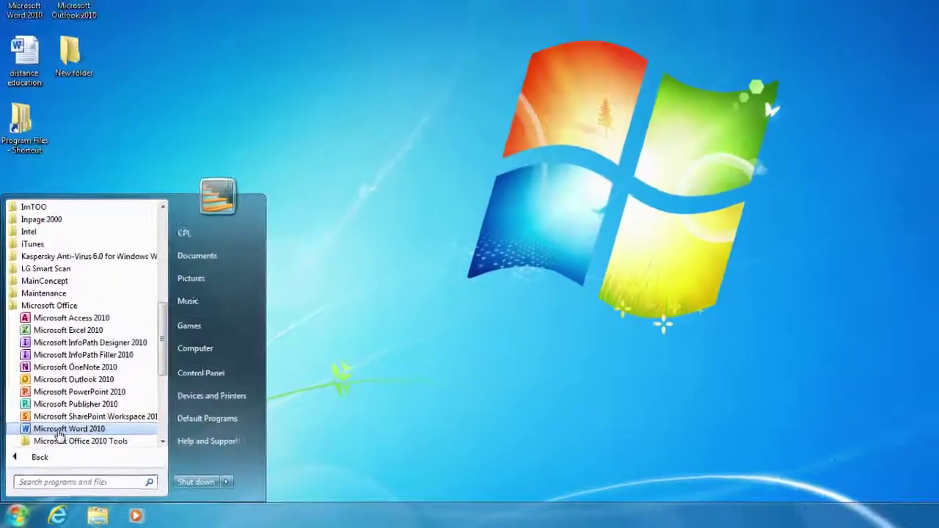
{"action": "left_click", "coordinate": [87, 382]}
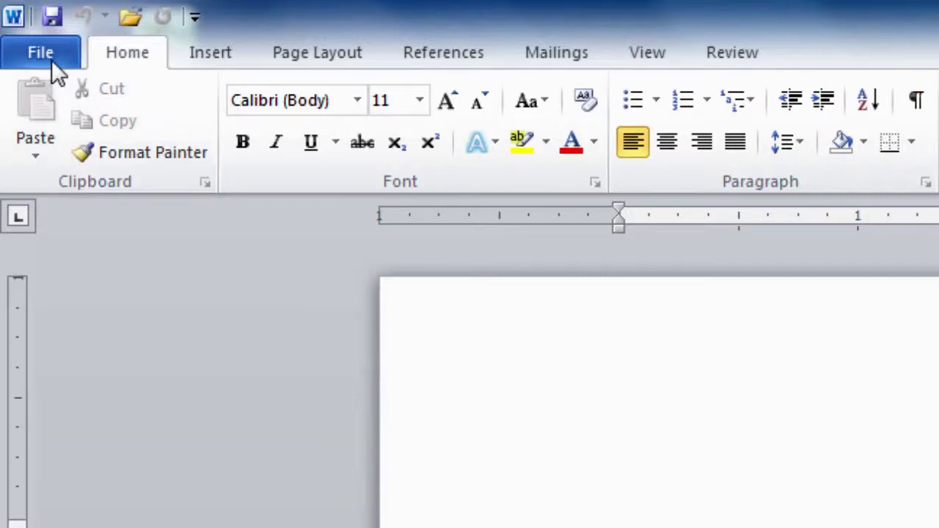
{"action": "left_click", "coordinate": [200, 60]}
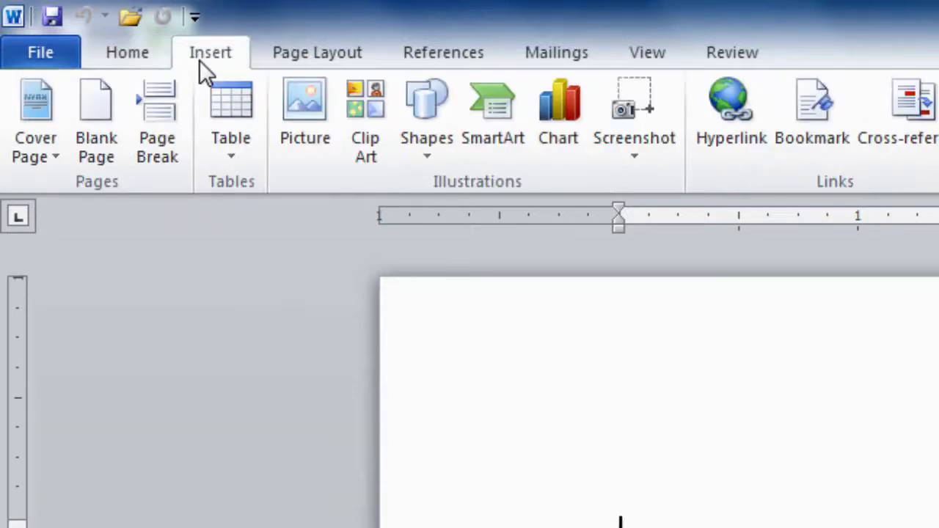
{"action": "left_click", "coordinate": [145, 59]}
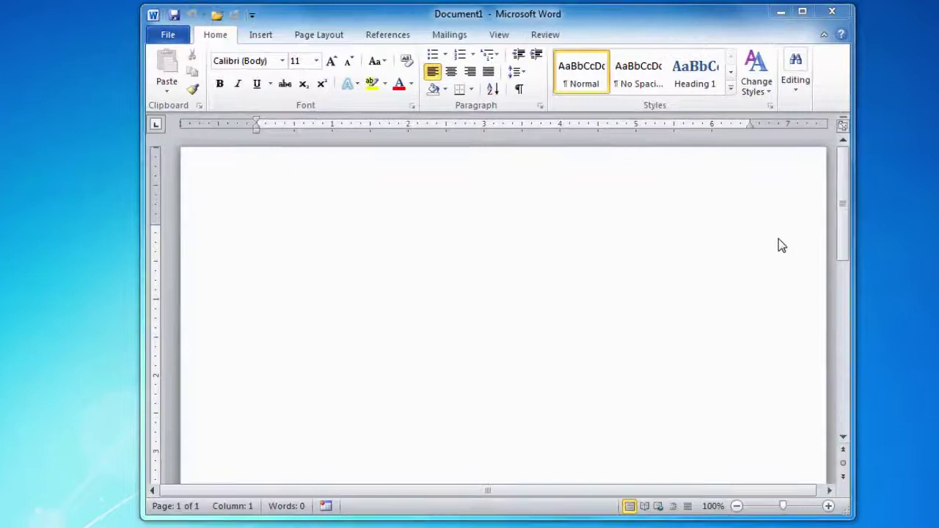
- Minimize the Word window, then restore it through its preview thumbnail and maximize it to fill the screen
{"action": "left_click", "coordinate": [782, 12]}
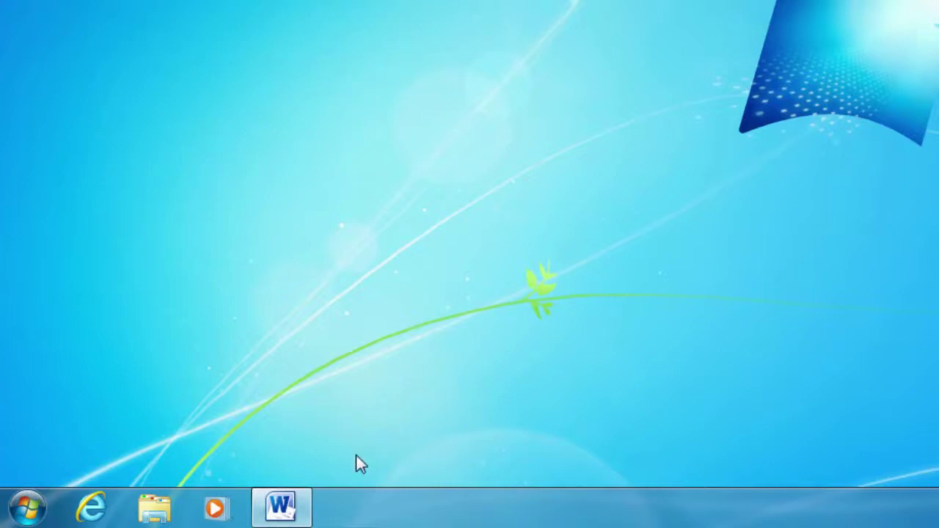
{"action": "mouse_move", "coordinate": [281, 506]}
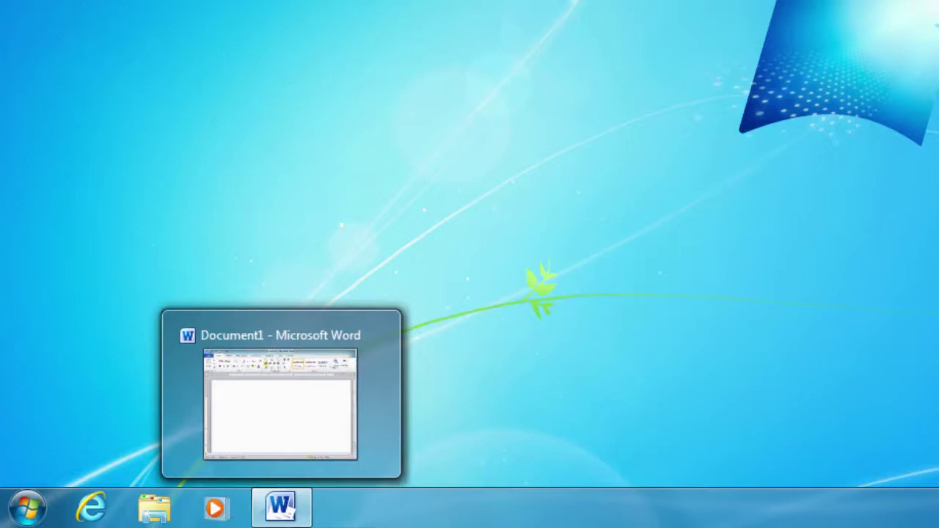
{"action": "left_click", "coordinate": [280, 403]}
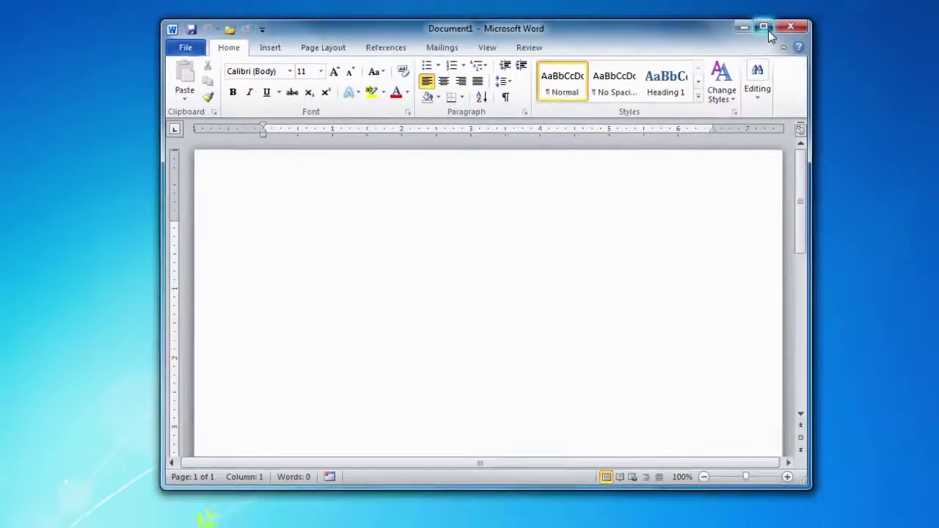
{"action": "left_click", "coordinate": [803, 12]}
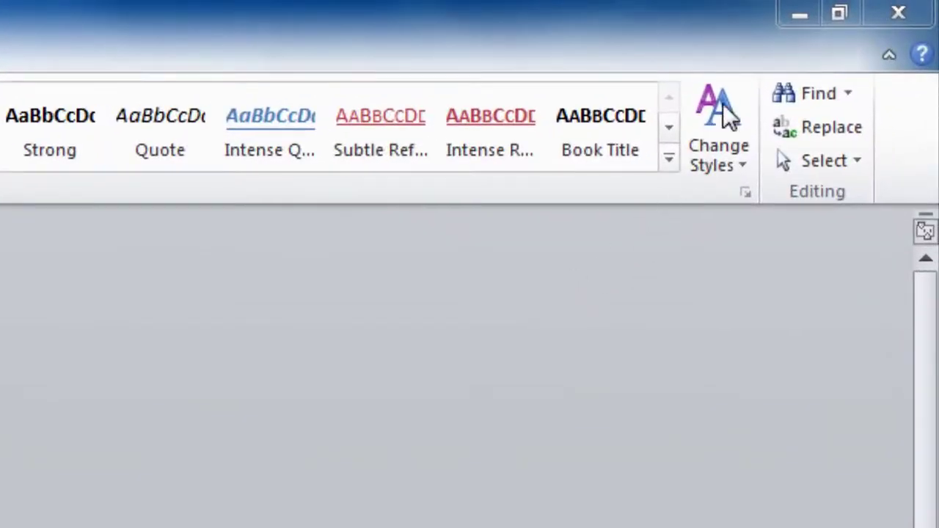
- With Word minimized, open the Computer window and switch back to the blank Document1 in Word
{"action": "left_click", "coordinate": [796, 22]}
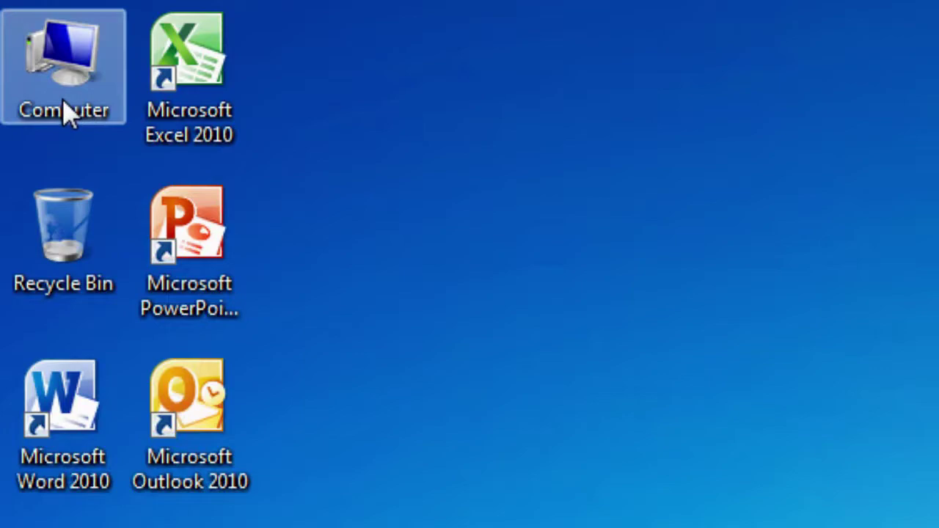
{"action": "double_click", "coordinate": [65, 114]}
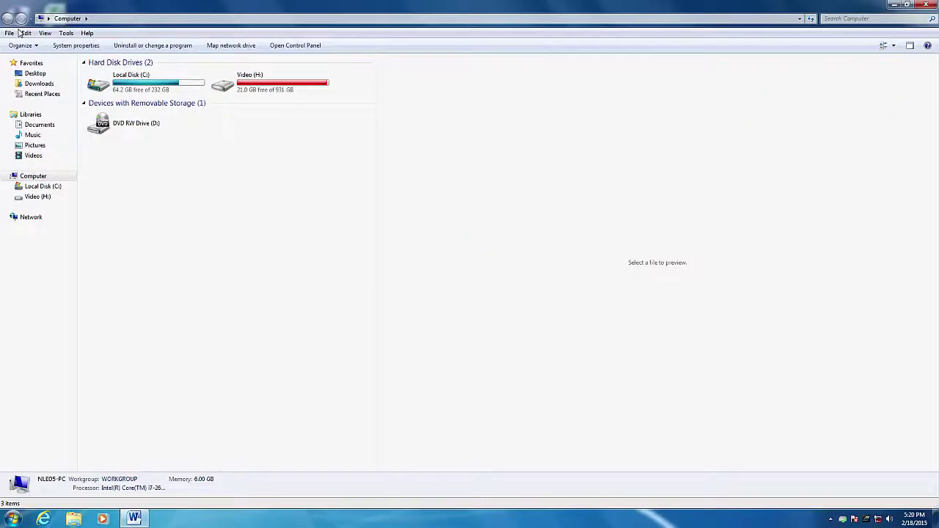
{"action": "mouse_move", "coordinate": [73, 519]}
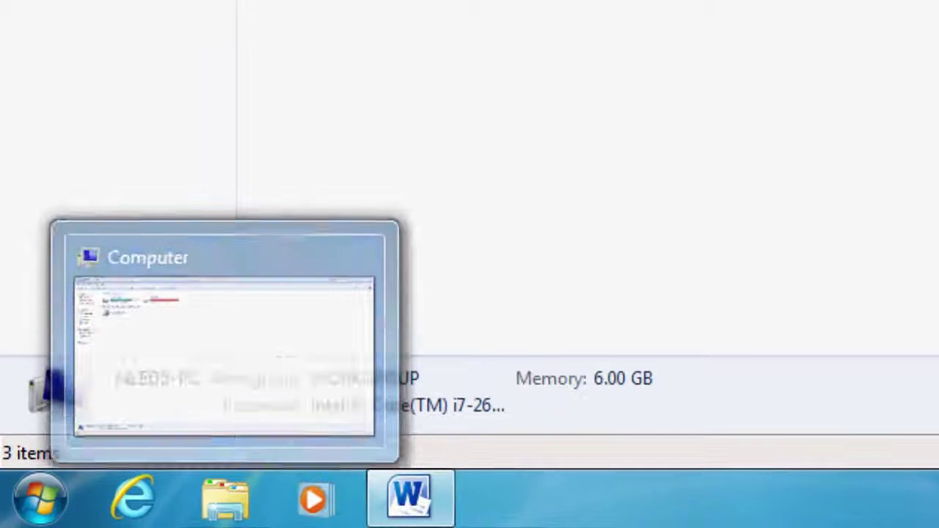
{"action": "mouse_move", "coordinate": [410, 499]}
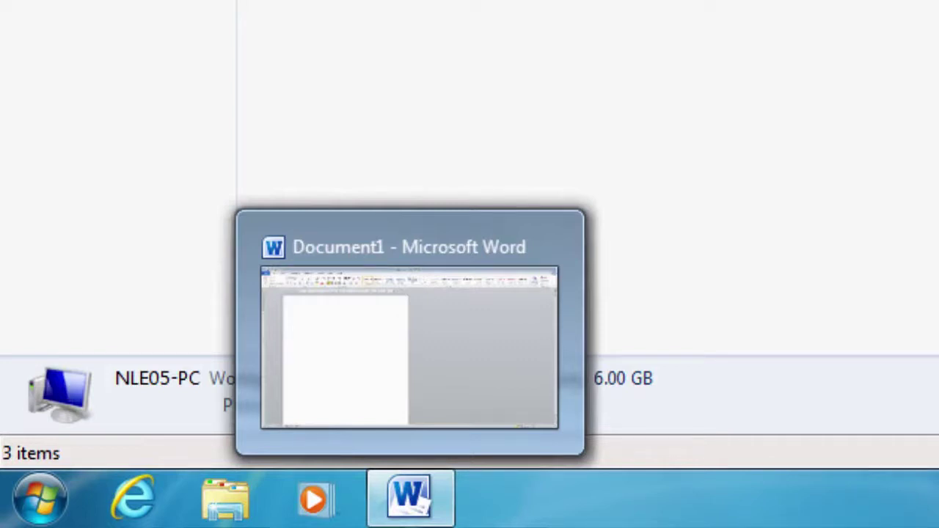
{"action": "left_click", "coordinate": [410, 499]}
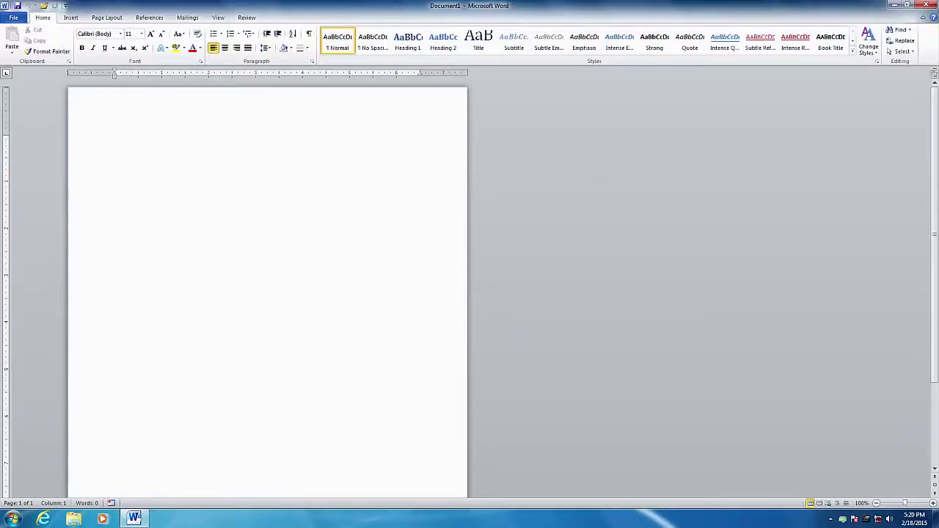
- Exit Microsoft Word from the blank Document1 and return to the desktop
{"action": "mouse_move", "coordinate": [74, 518]}
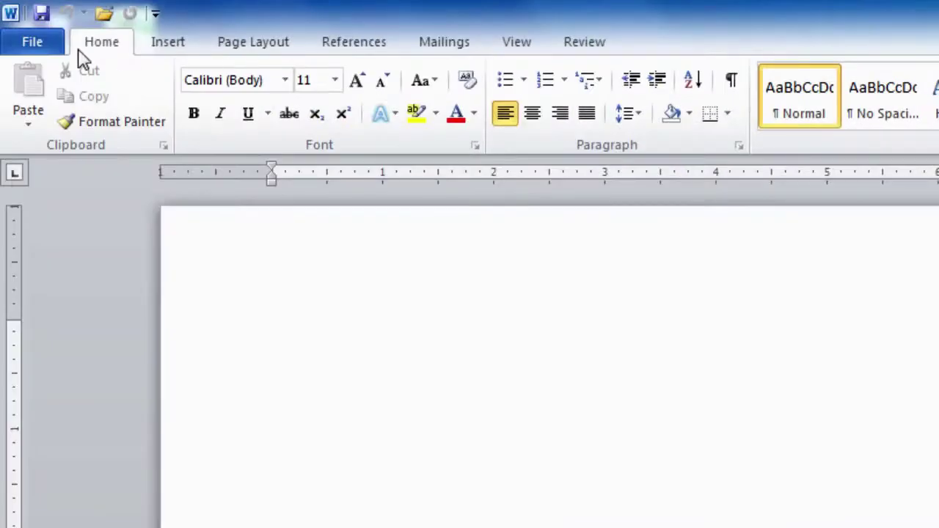
{"action": "left_click", "coordinate": [26, 46]}
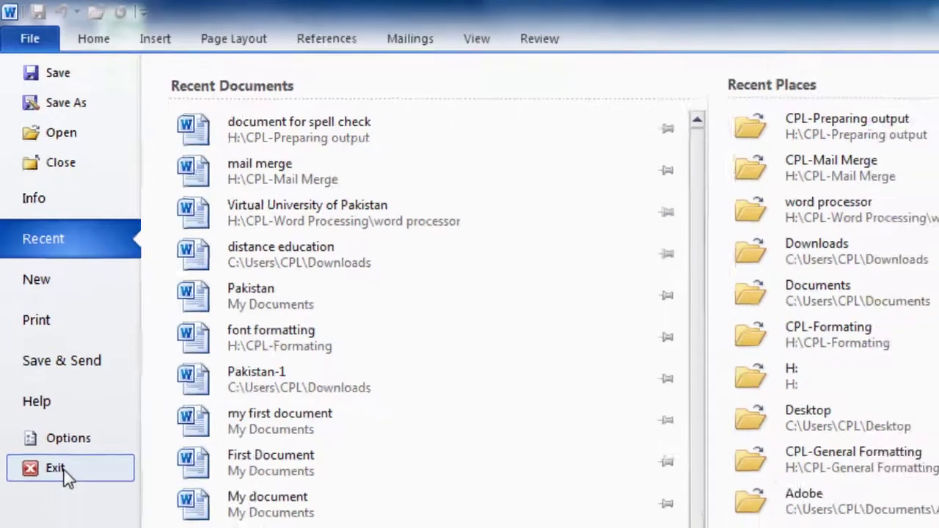
{"action": "left_click", "coordinate": [70, 513]}
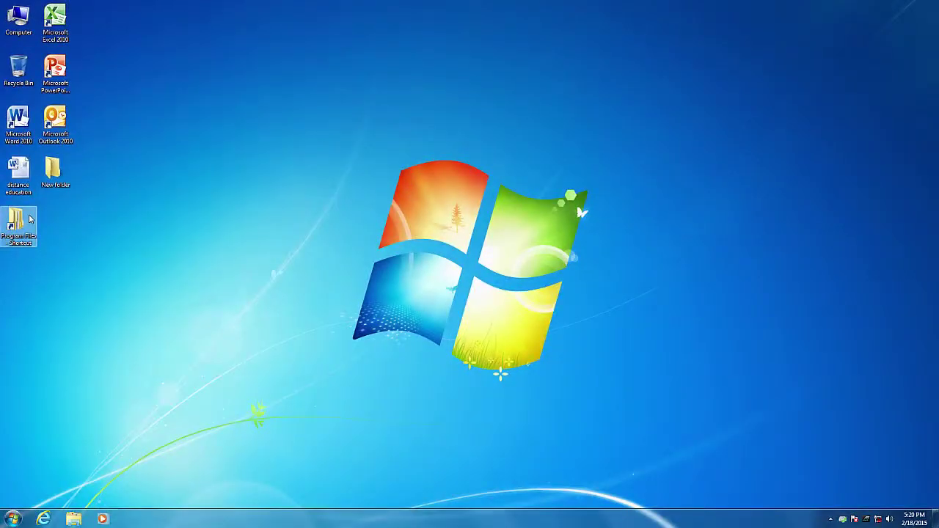